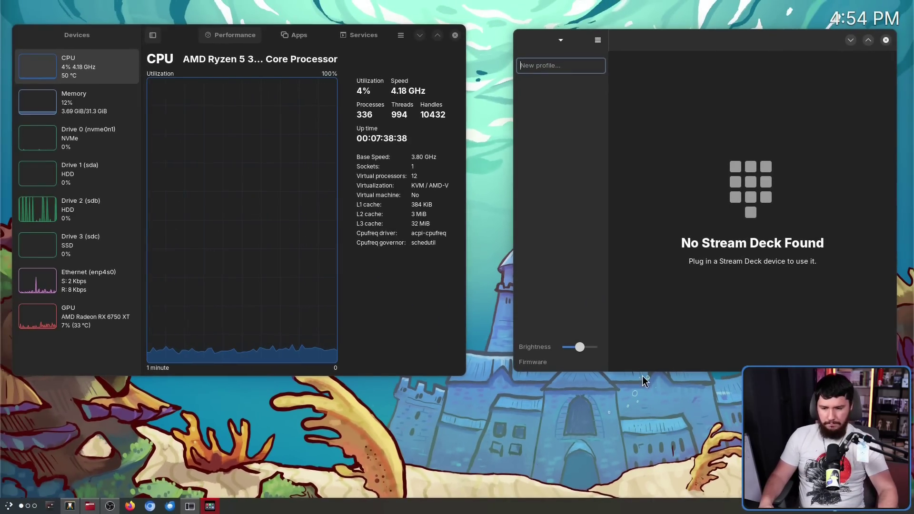
Bring the Mission Center CPU window to the front, ahead of Stream Deck
click(380, 378)
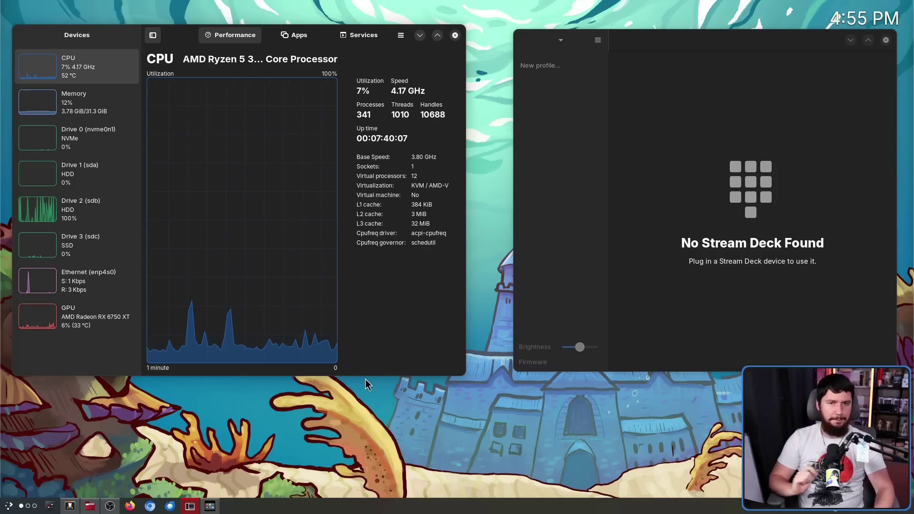
Launch an Alacritty terminal with Ctrl+Alt+T, then open a new Firefox window over it
key(ctrl+alt+t)
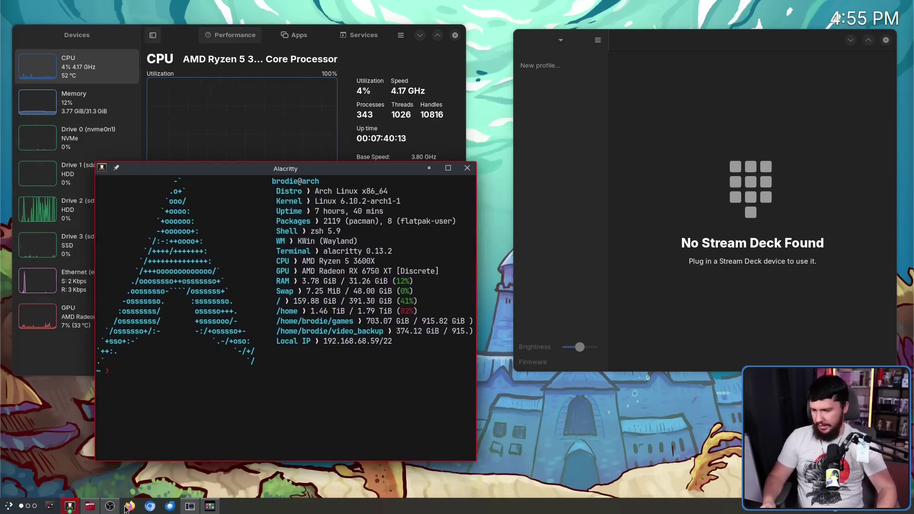
click(127, 507)
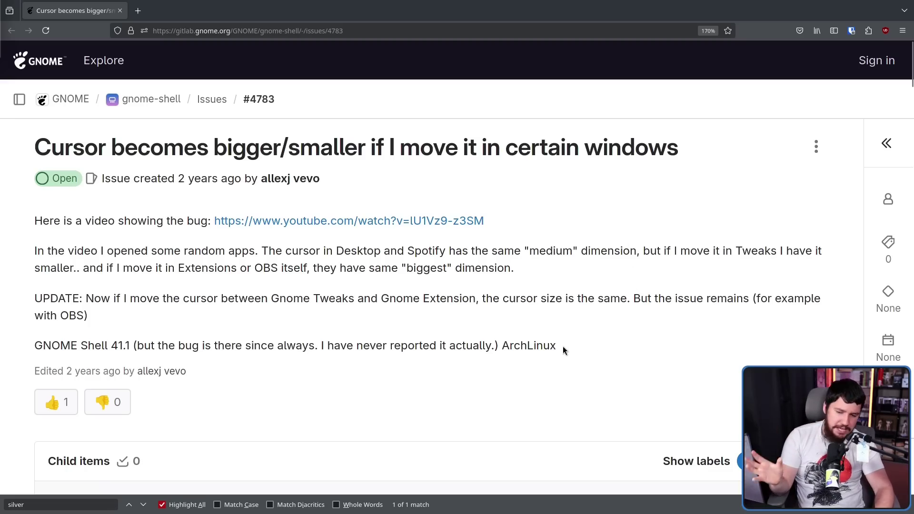
Select 'ArchLinux' in the GitLab issue, search the page for 'silve', and autoscroll to the comments
drag(563, 346, 505, 345)
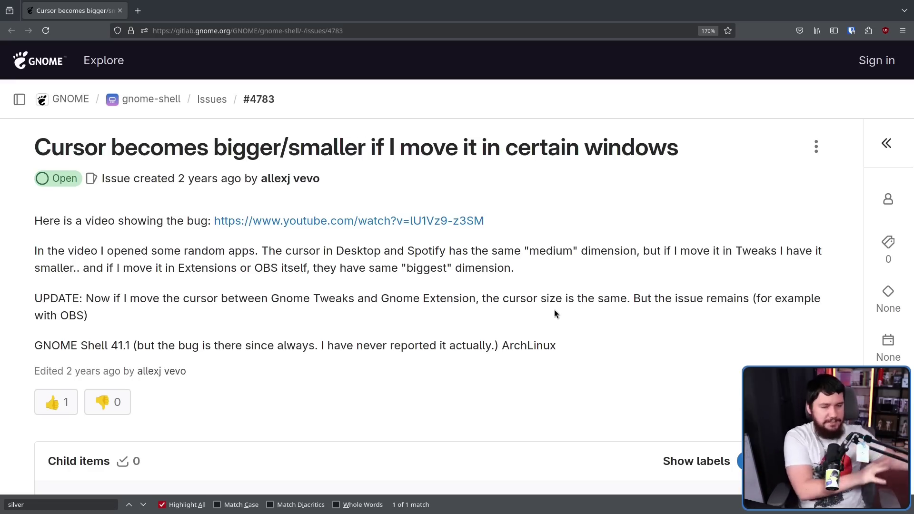
key(ctrl+f)
text(silve)
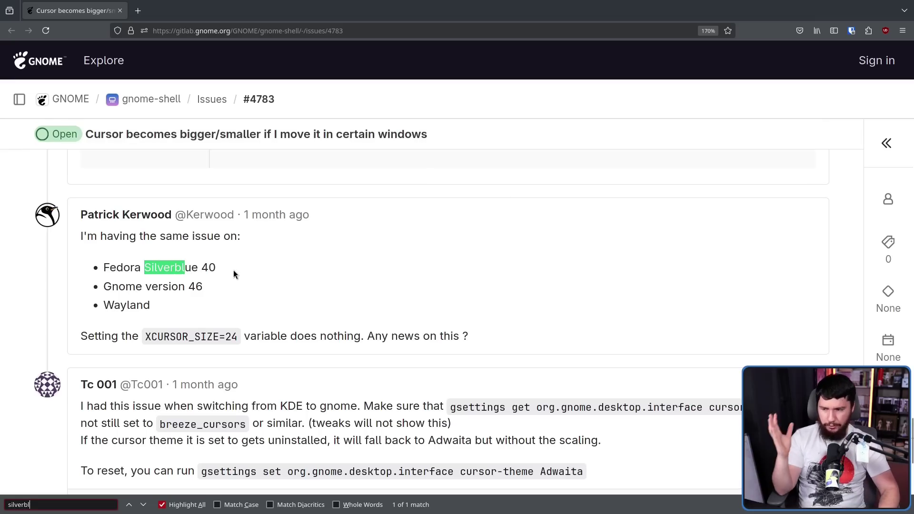
click(423, 320)
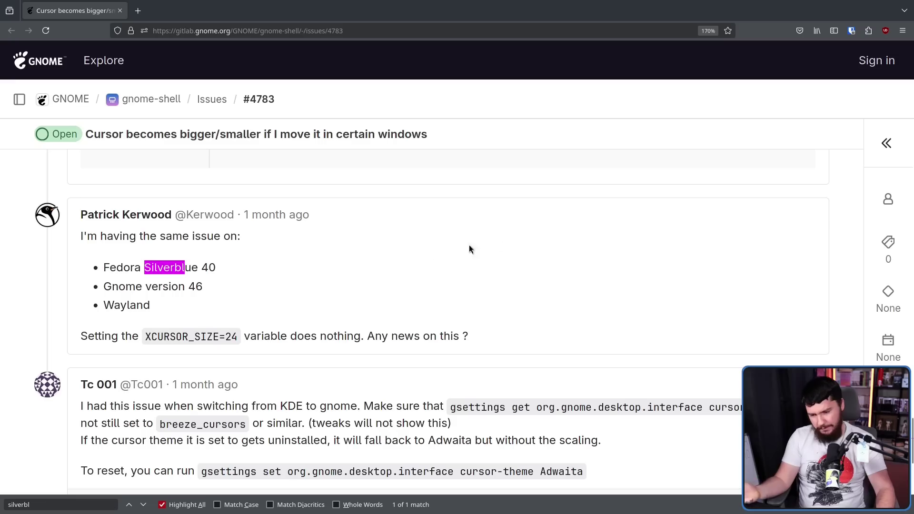
middle_click(513, 235)
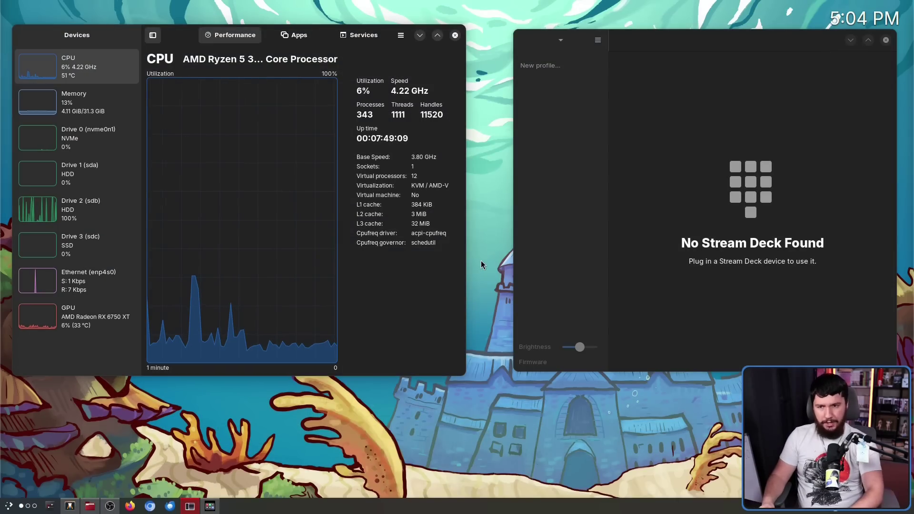
Open a terminal, then search System Settings for 'decor' and open the Window Decorations page
key(ctrl+alt+t)
drag(486, 287, 394, 241)
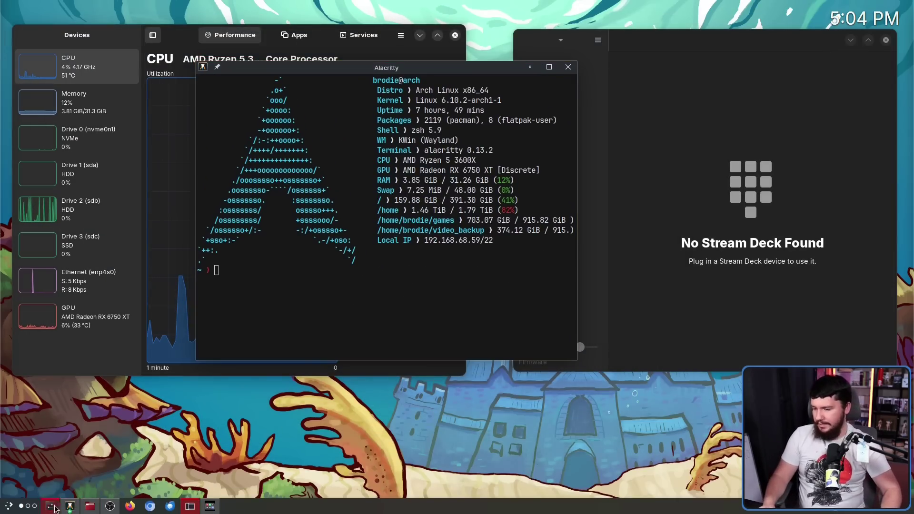
click(55, 508)
text(des)
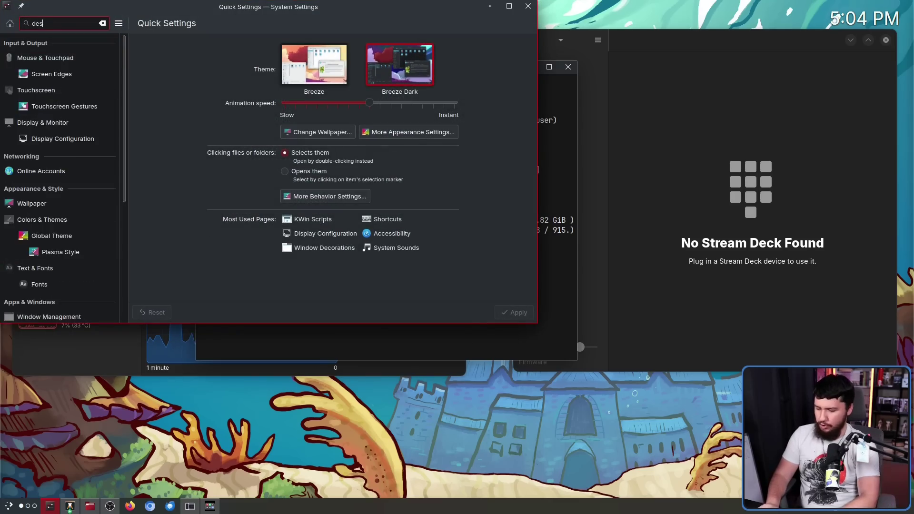
key(BackSpace)
text(cor)
click(72, 74)
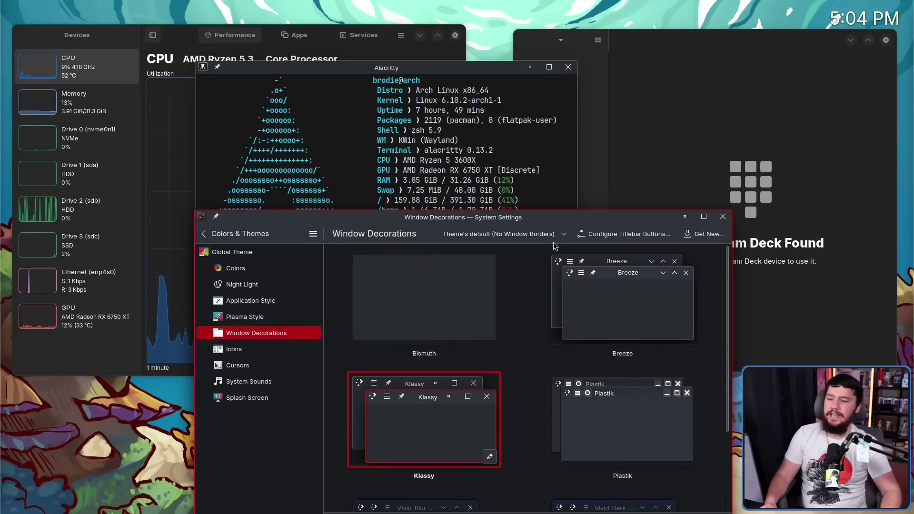
drag(545, 305, 424, 207)
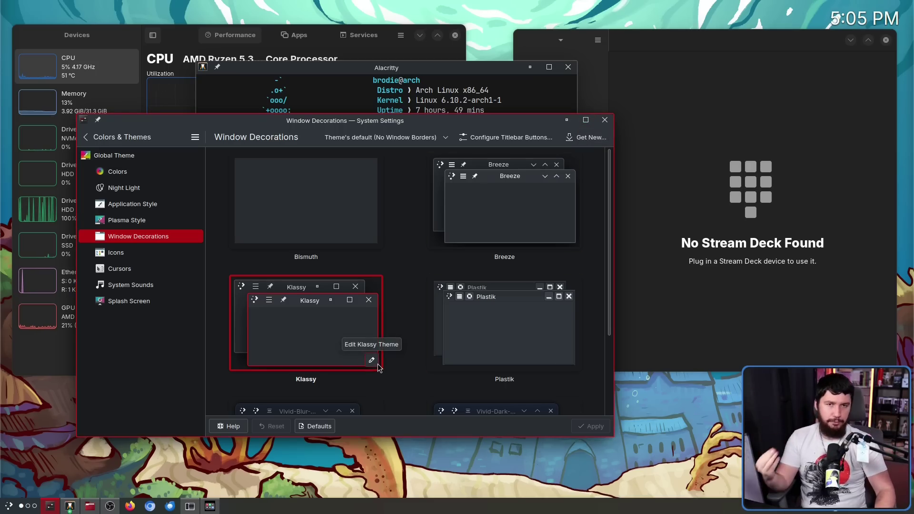
Close System Settings, focus Stream Deck then Mission Center, and move the terminal upper-left
click(605, 120)
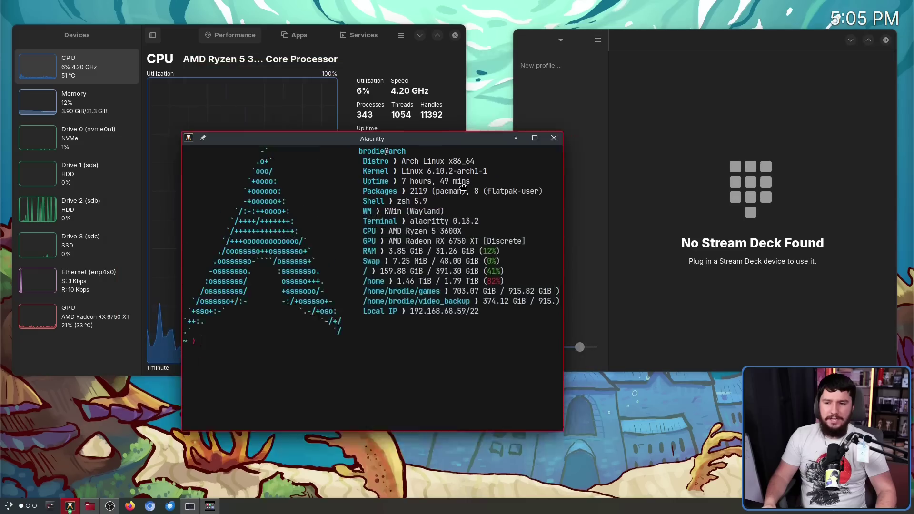
click(546, 169)
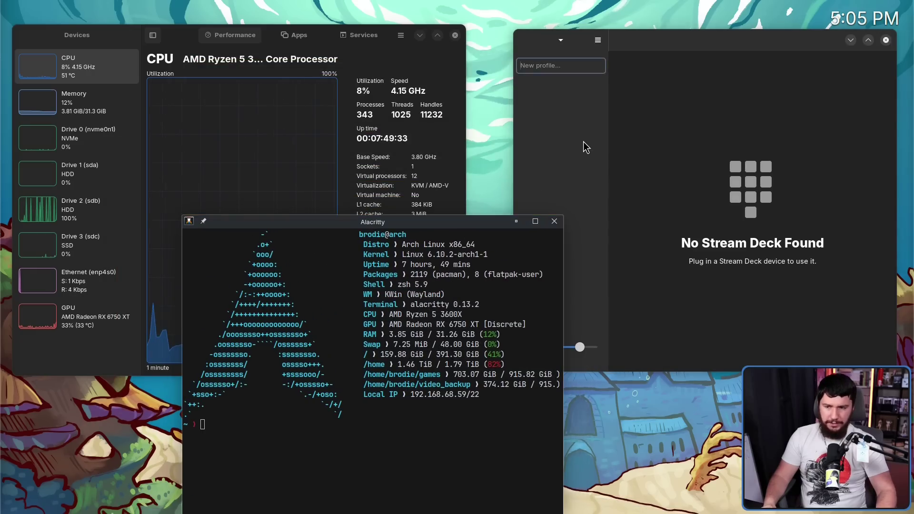
click(350, 92)
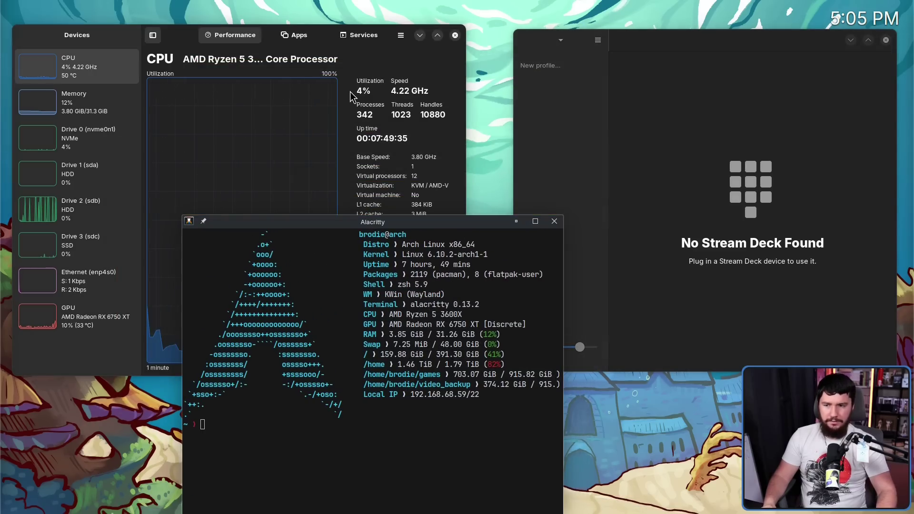
drag(421, 347, 468, 333)
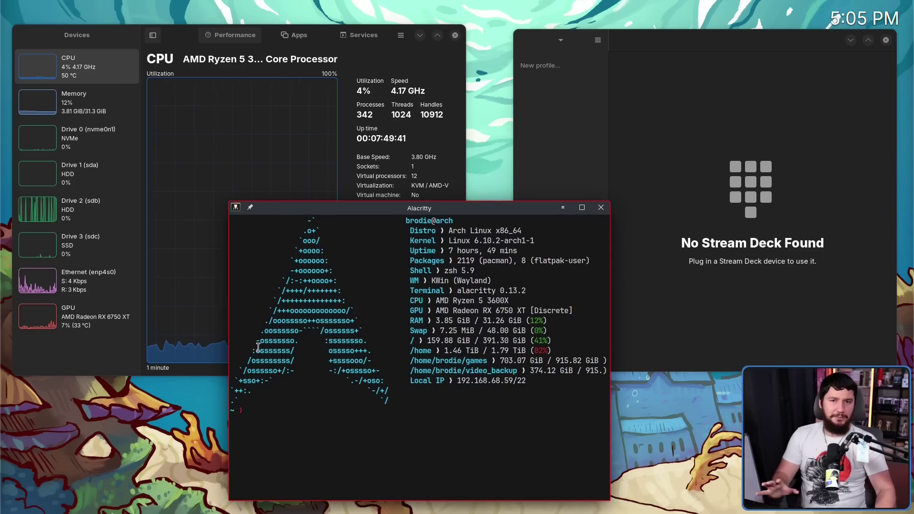
drag(447, 286, 376, 257)
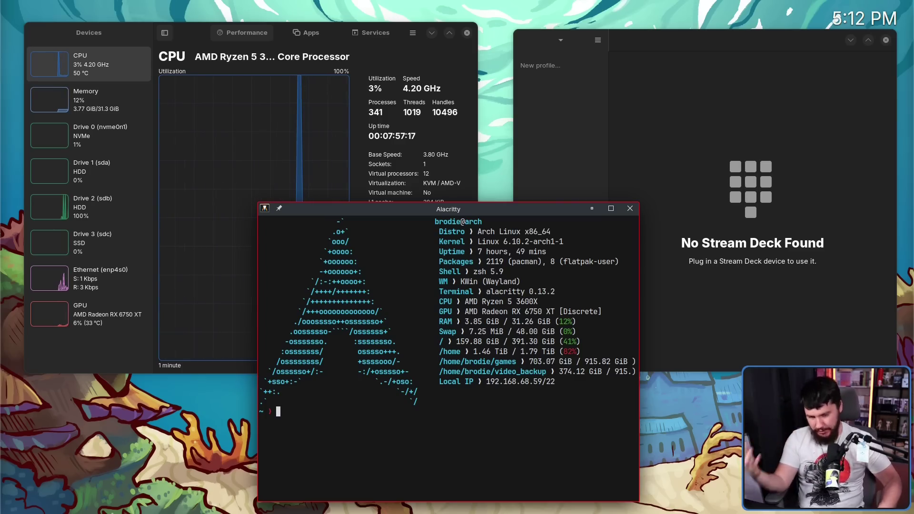
Open a second terminal, type test keystrokes into the first, and close it with Alt+F4
drag(582, 384, 352, 295)
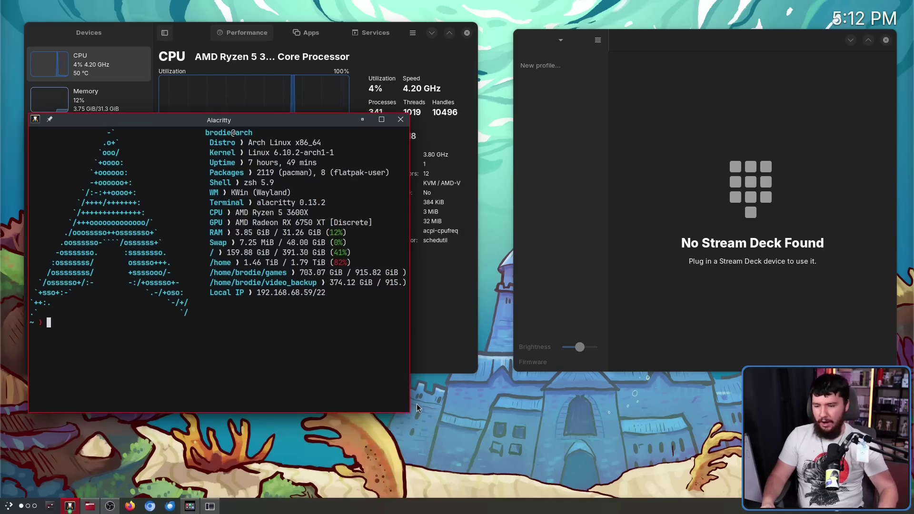
key(ctrl+shift+n)
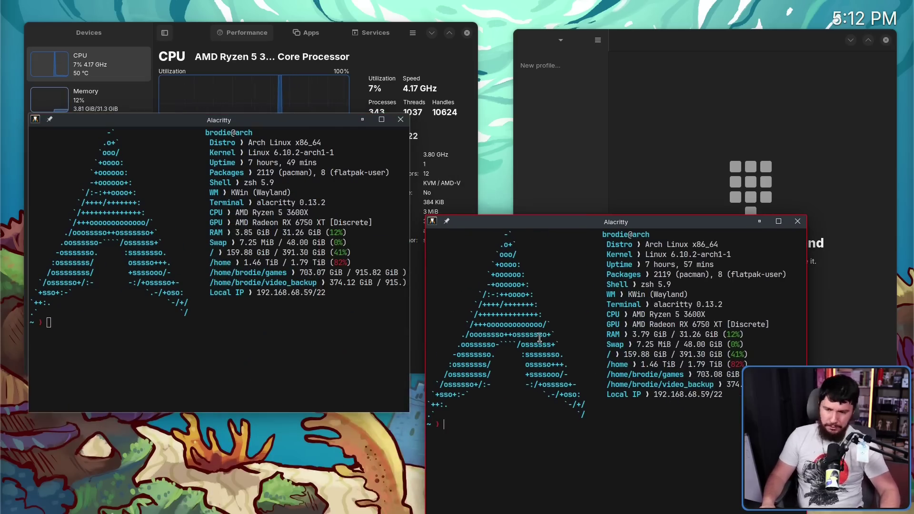
click(372, 285)
text(hsjda)
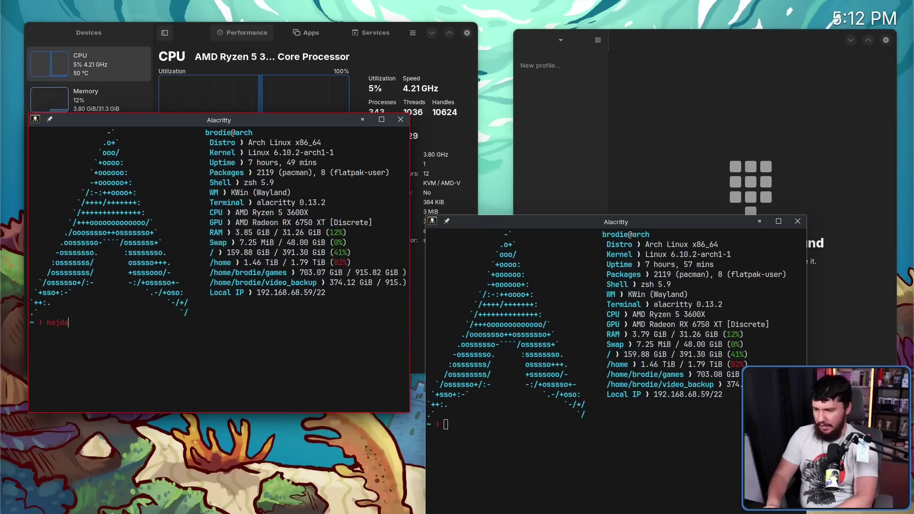
text(fghjasdfhjsajfghjasdfgkjahsdfgasdjhfhjsadgfhjas)
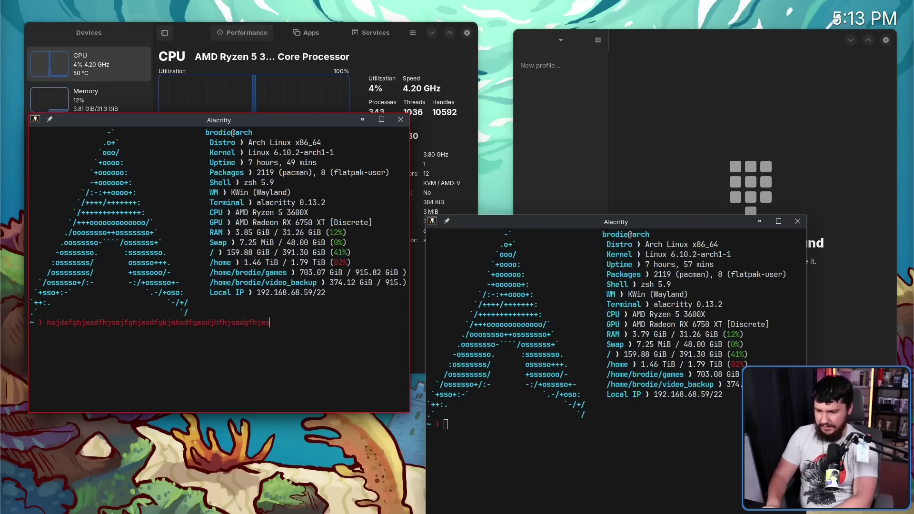
text(dfhjhjsadfhjkasd)
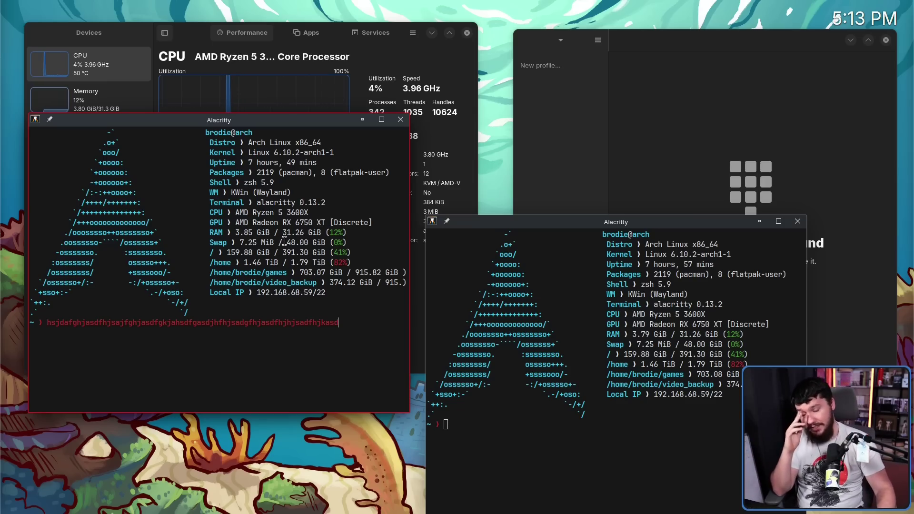
key(alt+F4)
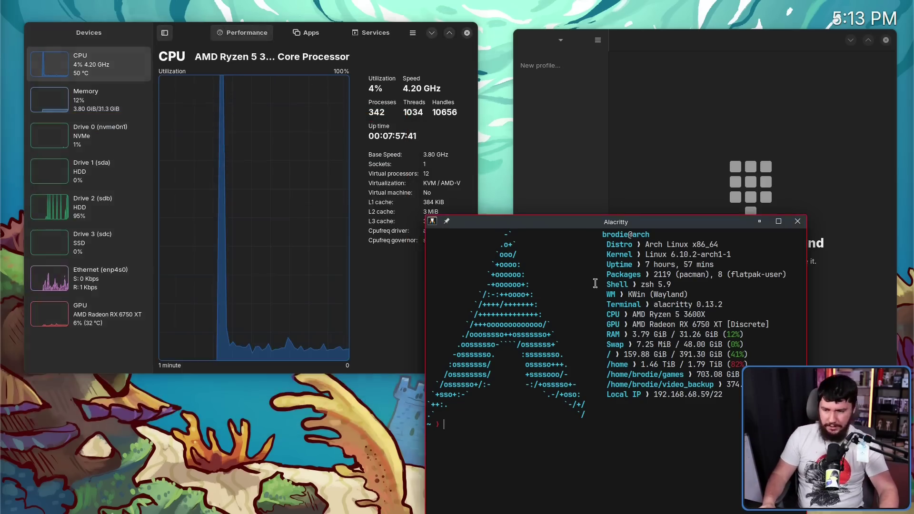
Tile two terminals to the left and right halves with Meta+arrows, then close the right one
key(super+Left)
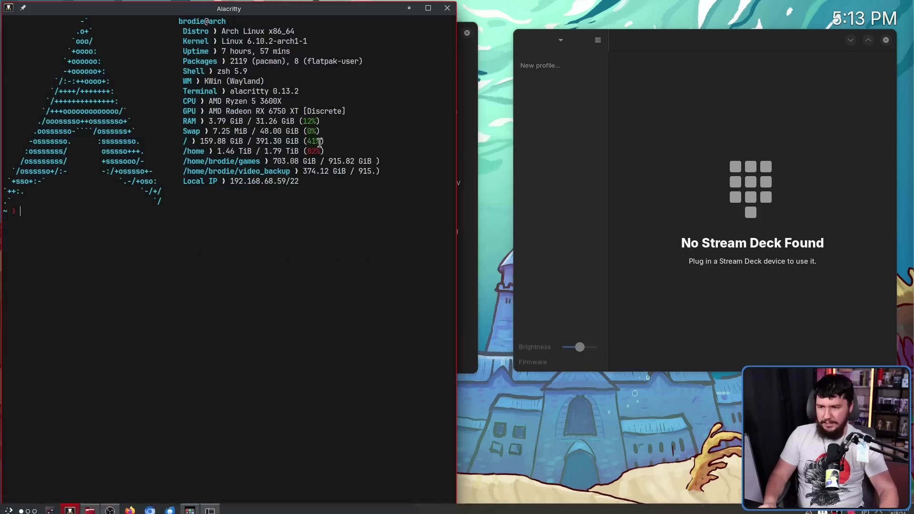
click(592, 204)
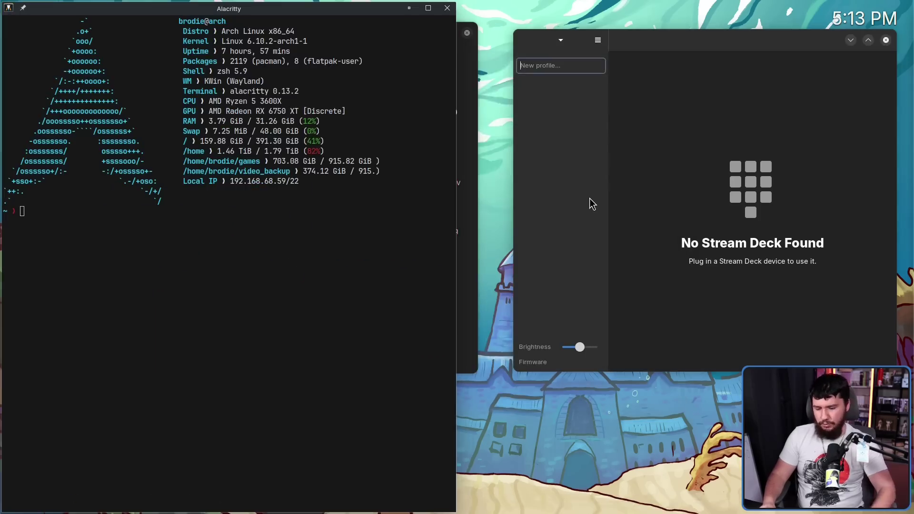
key(ctrl+alt+t)
drag(504, 126, 621, 186)
drag(517, 166, 647, 190)
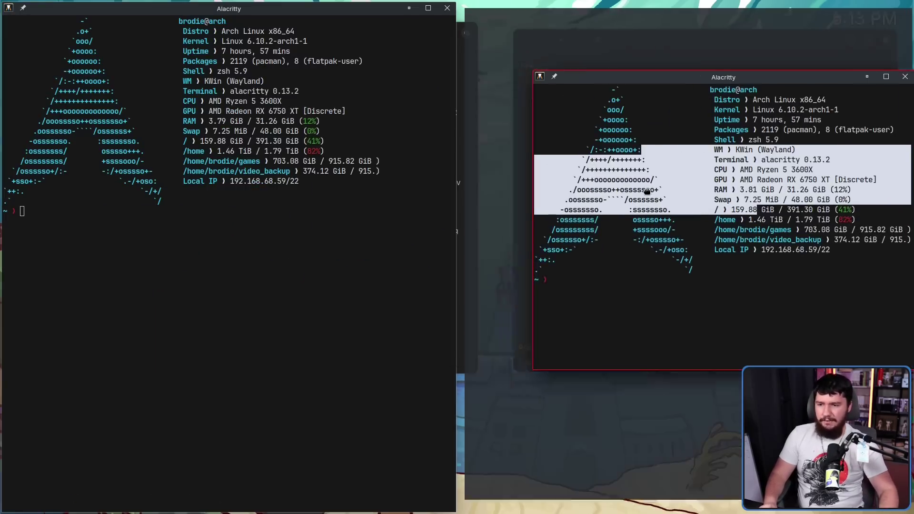
key(super+Right)
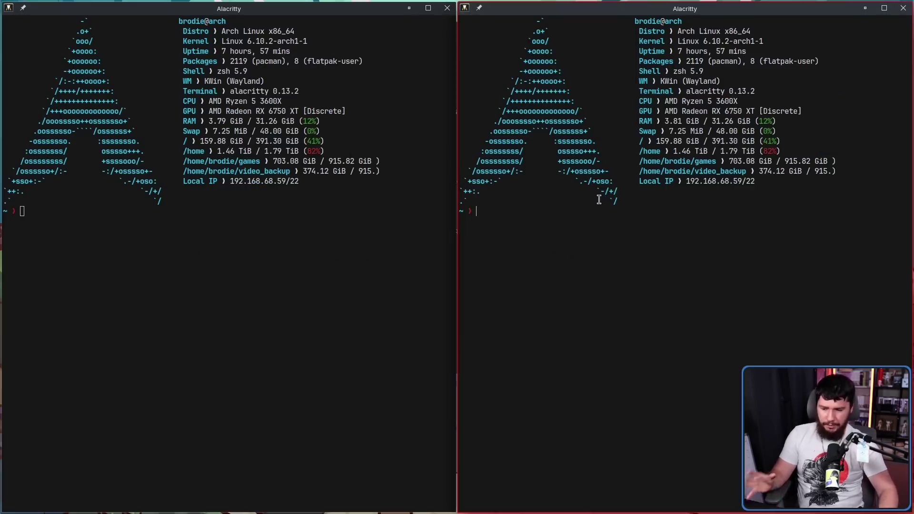
click(382, 205)
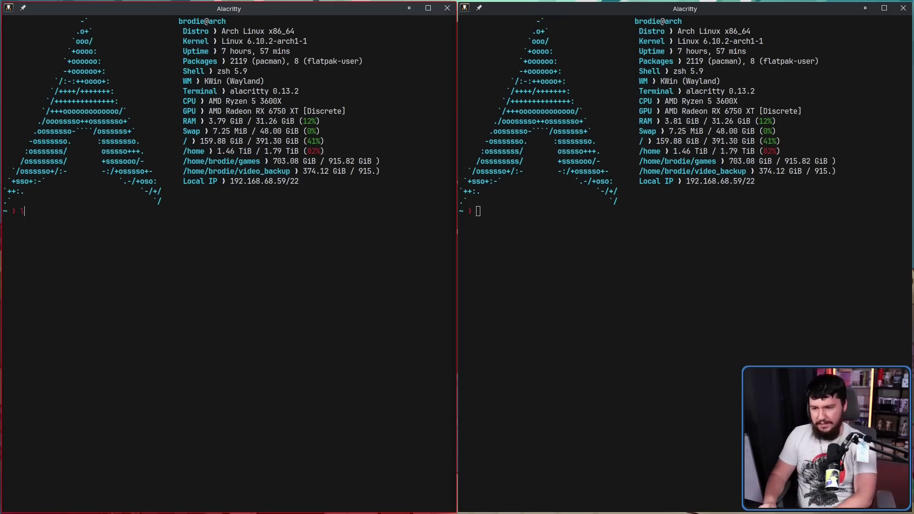
click(481, 195)
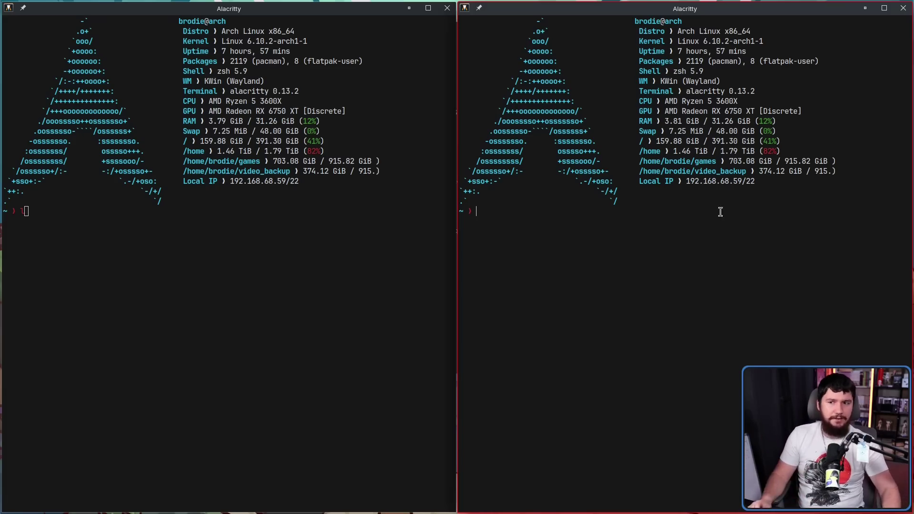
key(ctrl+d)
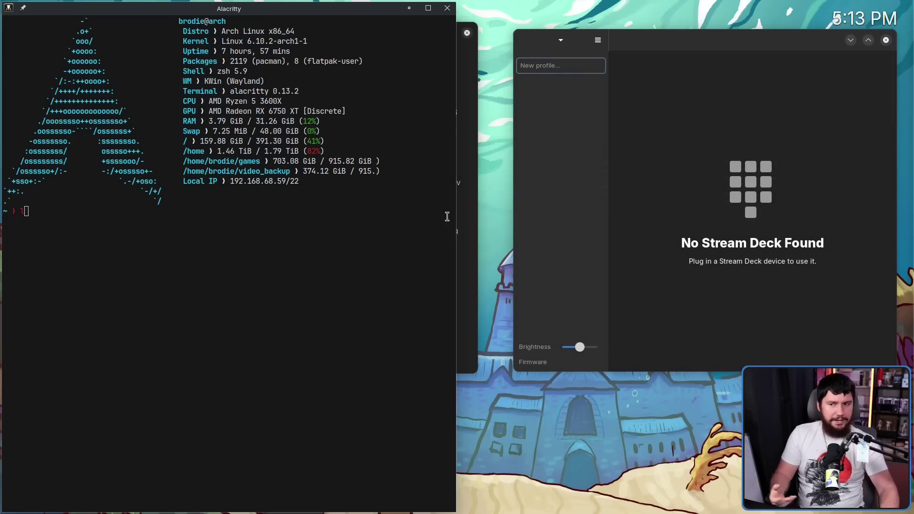
click(348, 216)
Drag the left-tiled terminal back out to the centre of the screen
mouse_move(347, 216)
mouse_down()
mouse_move(434, 269)
mouse_move(437, 294)
mouse_move(407, 324)
mouse_up()
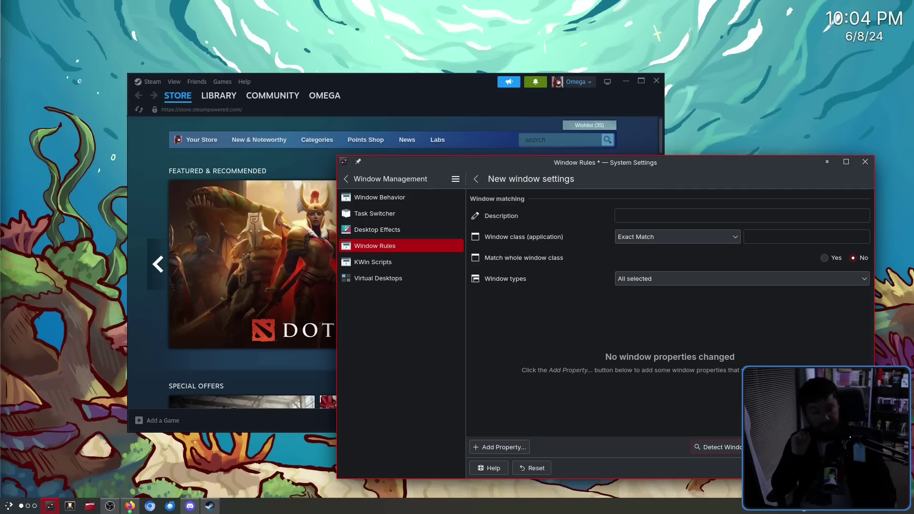
Fill the new window rule's match fields by detecting the Steam window's properties
click(717, 447)
click(277, 222)
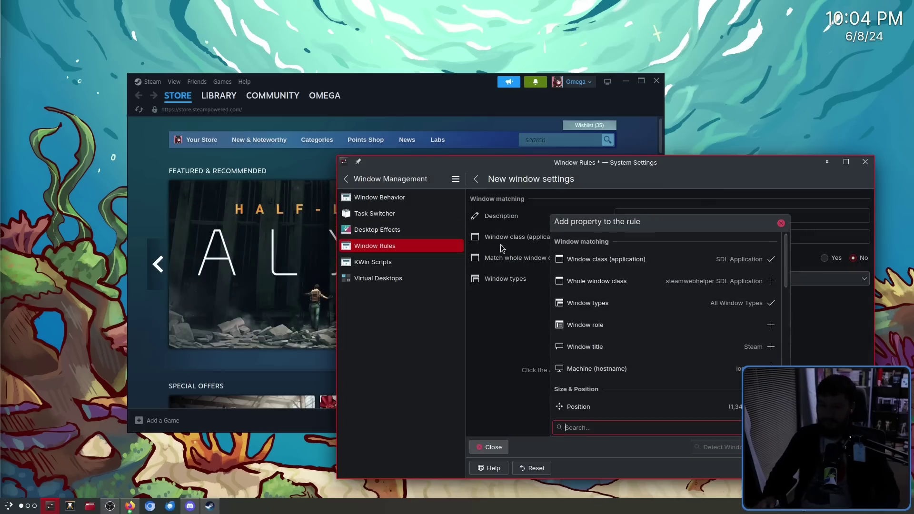
click(698, 280)
drag(793, 334, 711, 298)
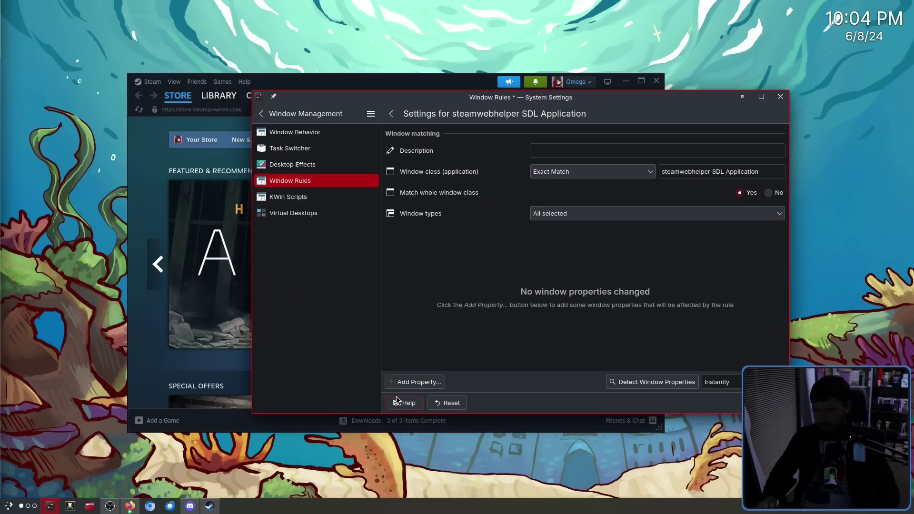
Add the 'No titlebar and frame' property set to No with Apply Now
click(414, 382)
scroll(686, 329, down, 10)
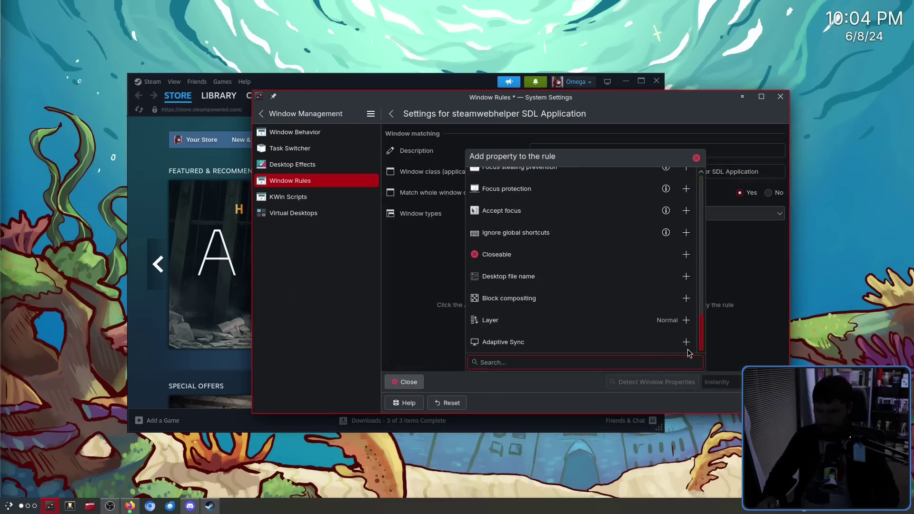
scroll(658, 304, up, 1)
scroll(617, 260, up, 1)
scroll(614, 246, up, 3)
scroll(572, 234, up, 1)
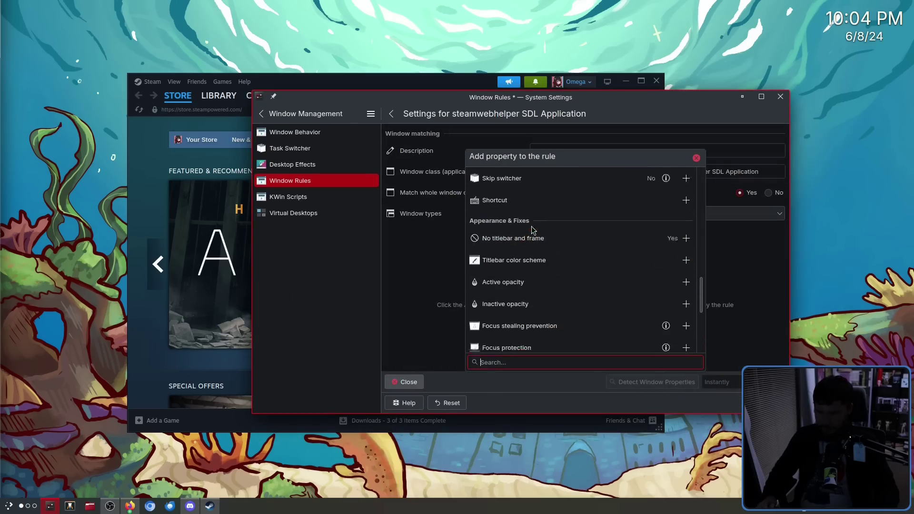
click(534, 250)
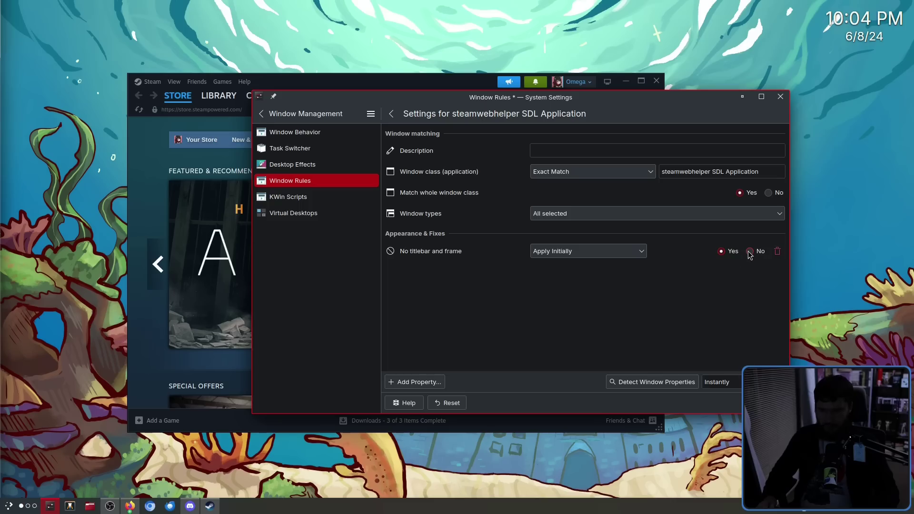
click(595, 251)
click(586, 282)
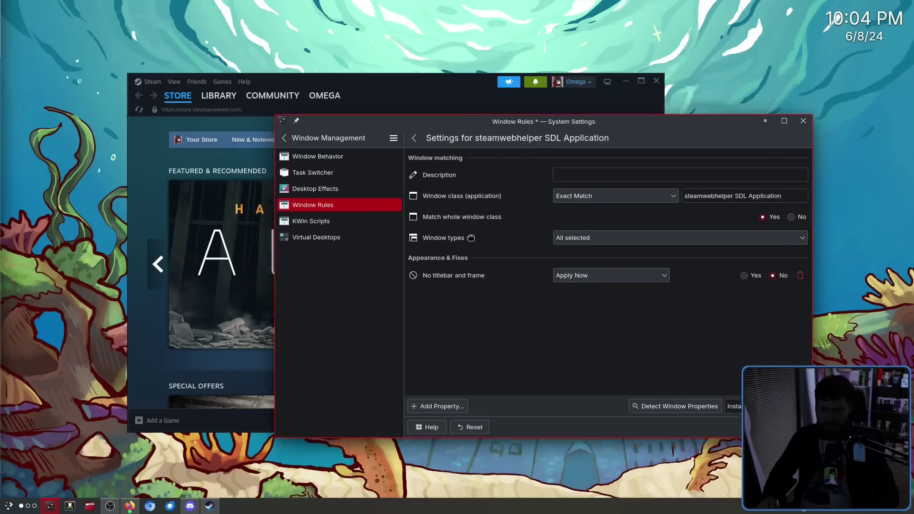
Save the window rule and bring the Steam window forward
drag(450, 224, 501, 281)
key(ctrl+s)
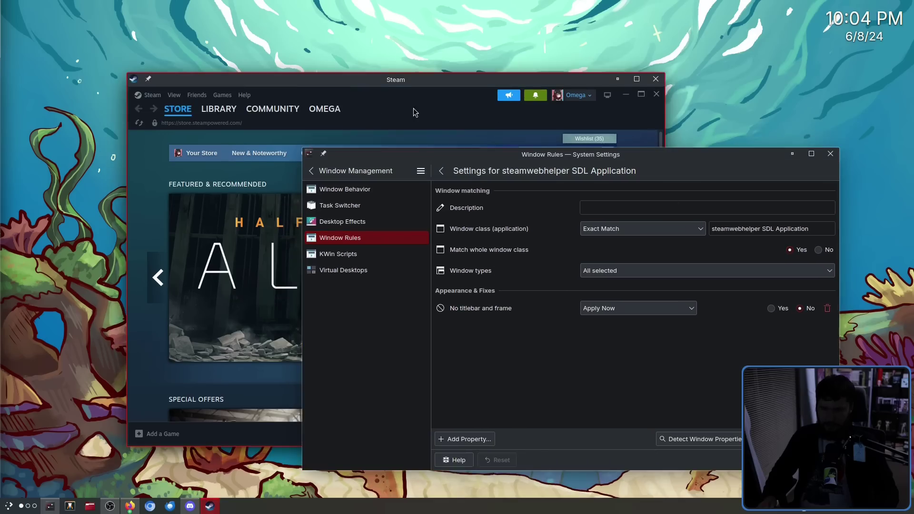
drag(413, 112, 363, 96)
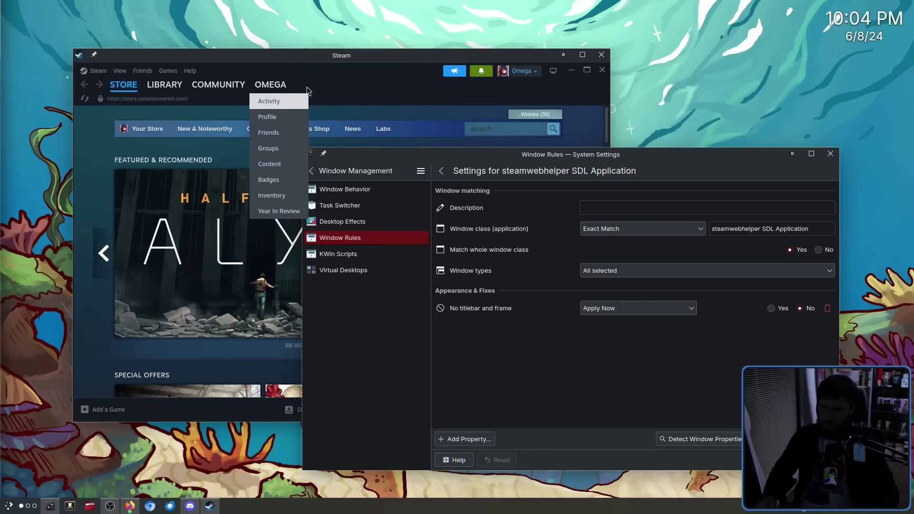
click(386, 59)
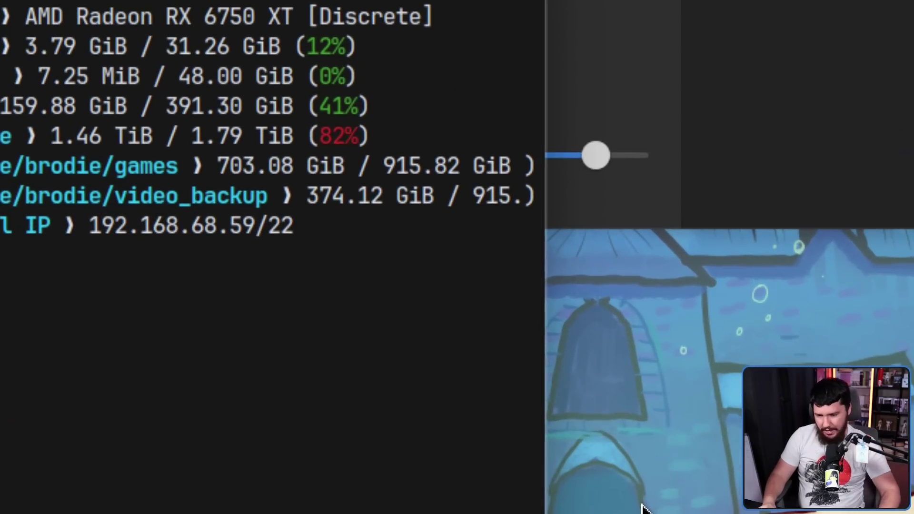
click(542, 353)
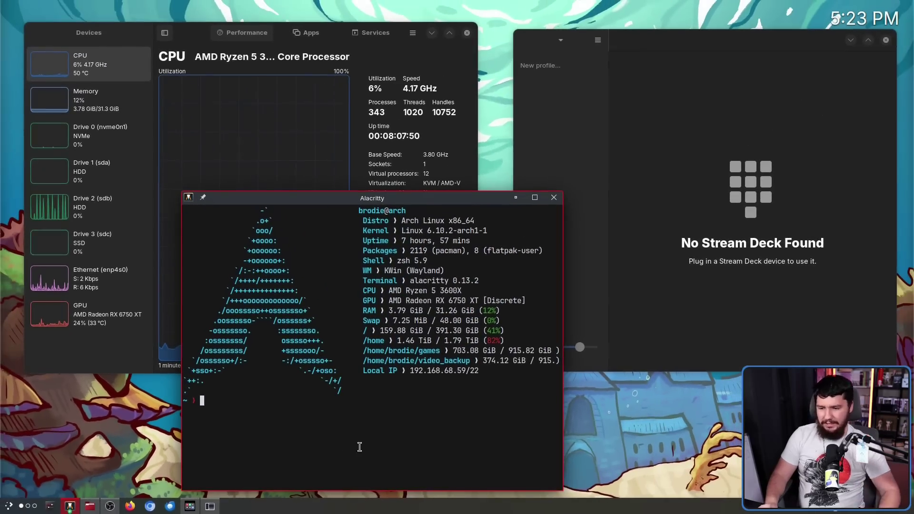
key(ctrl+d)
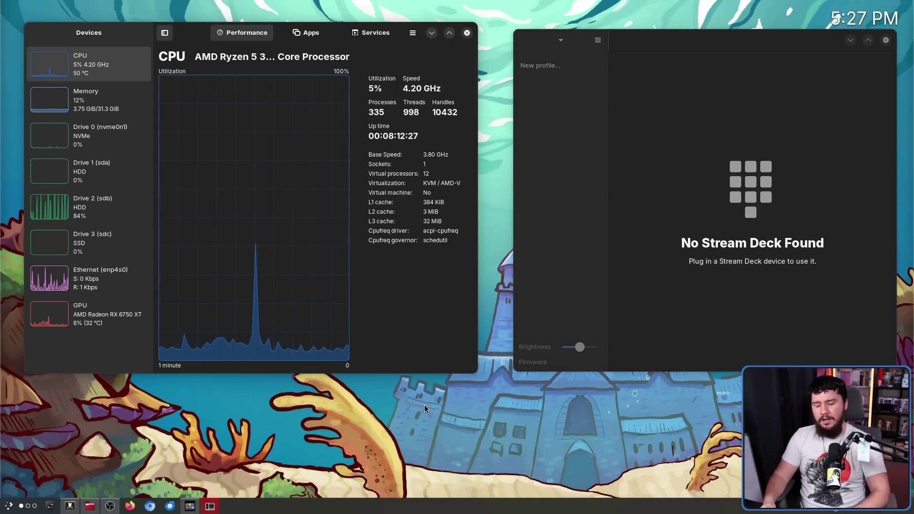
key(ctrl+alt+t)
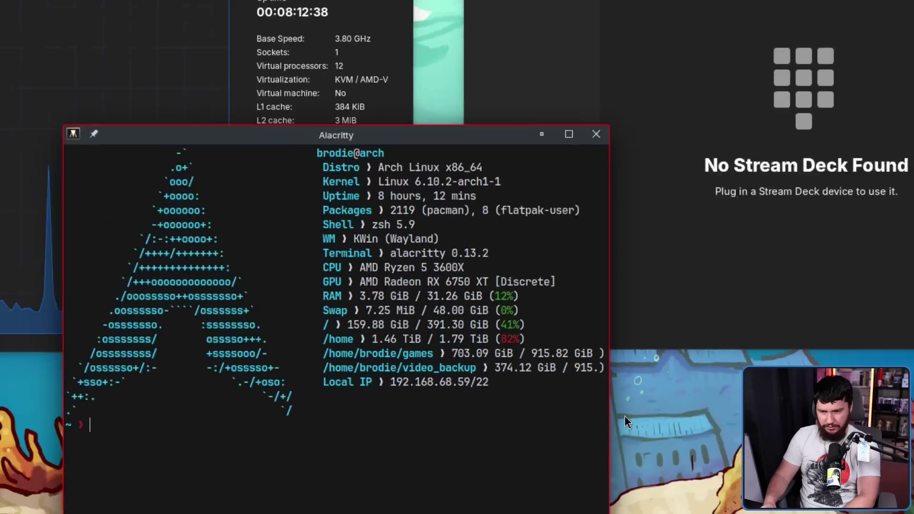
Move the terminal aside and resize the Boatswain window up and down from its bottom edge
drag(547, 344, 414, 344)
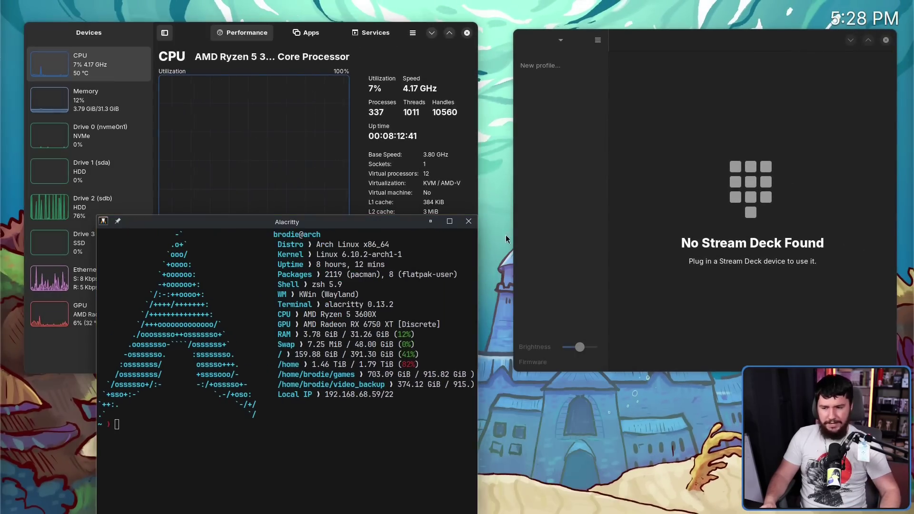
click(514, 224)
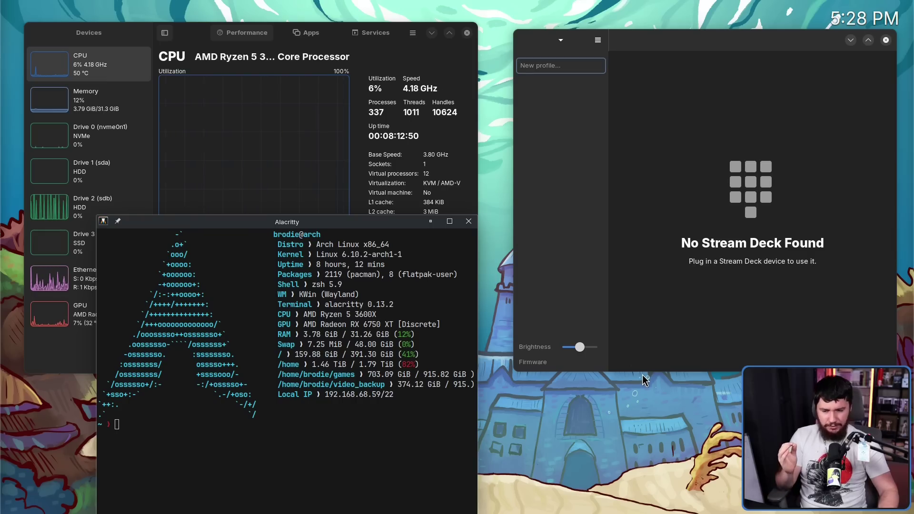
drag(643, 371, 641, 328)
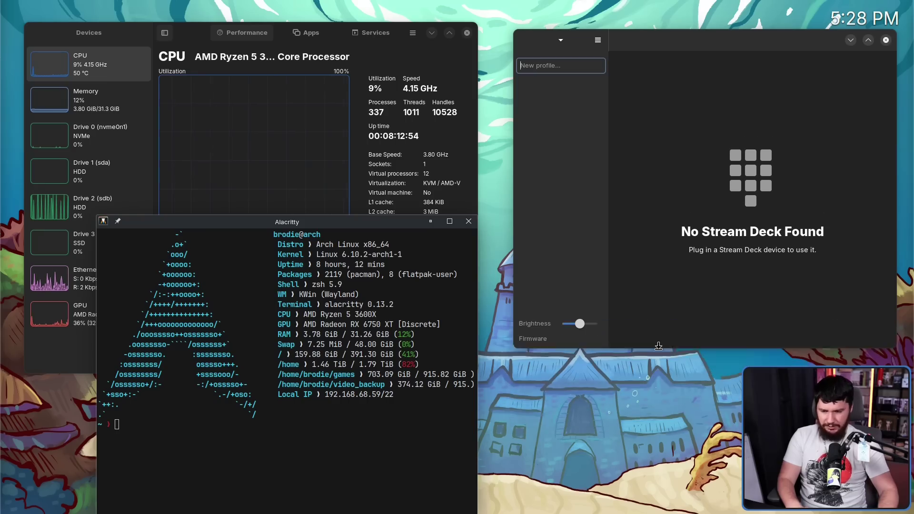
drag(513, 332, 520, 371)
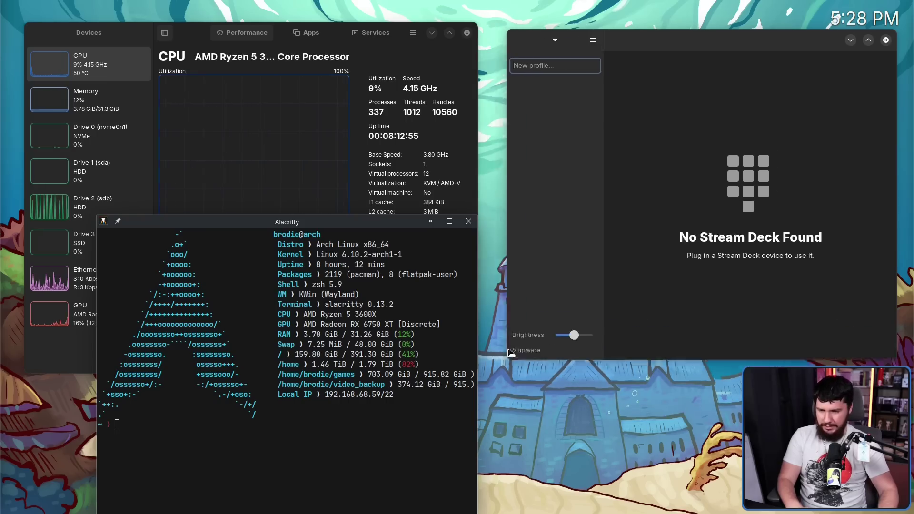
mouse_move(519, 245)
mouse_down()
mouse_move(508, 241)
mouse_move(518, 236)
mouse_up()
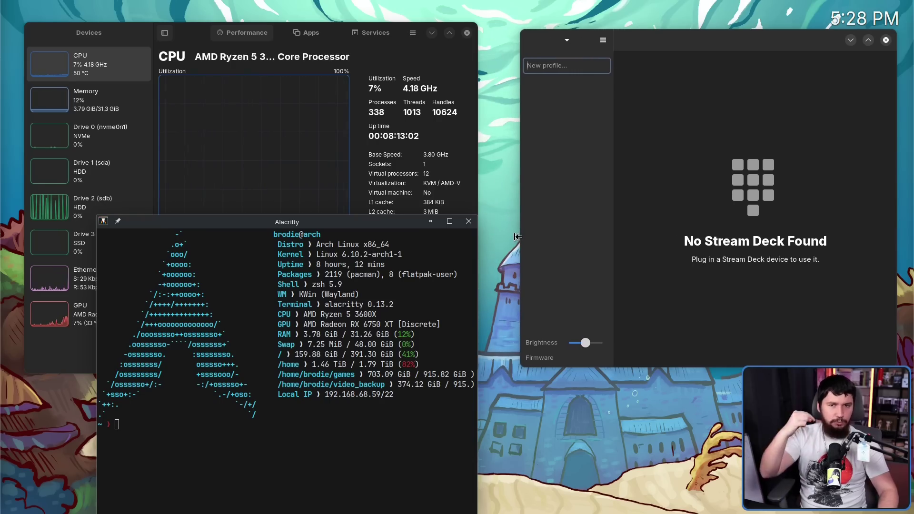
drag(446, 292, 488, 254)
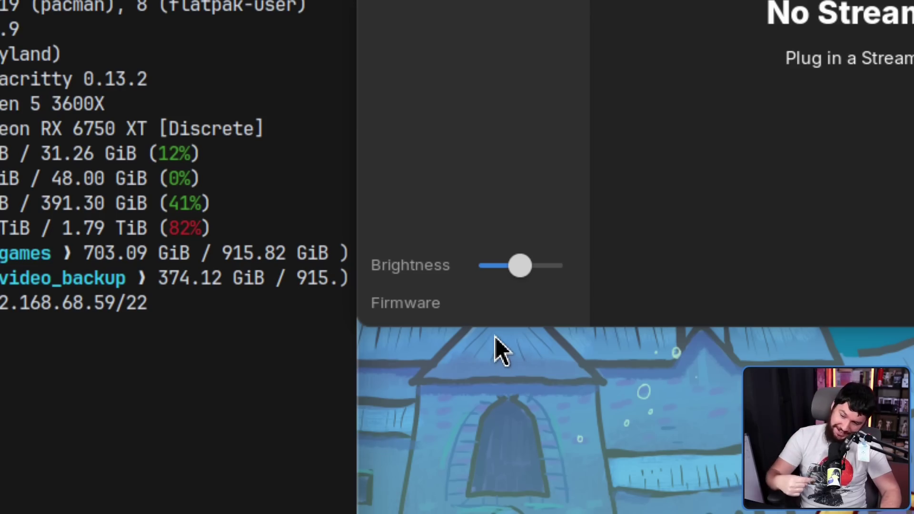
Shorten Boatswain from its bottom edge, then resize it from its left edge
mouse_move(484, 347)
mouse_down()
mouse_move(482, 292)
mouse_move(496, 322)
mouse_up()
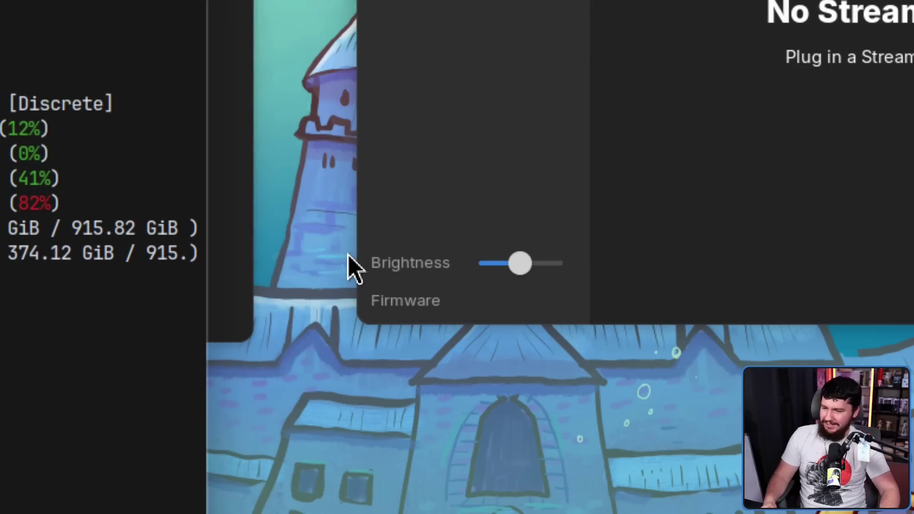
mouse_move(348, 256)
mouse_down()
mouse_move(330, 253)
mouse_move(353, 253)
mouse_move(355, 262)
mouse_up()
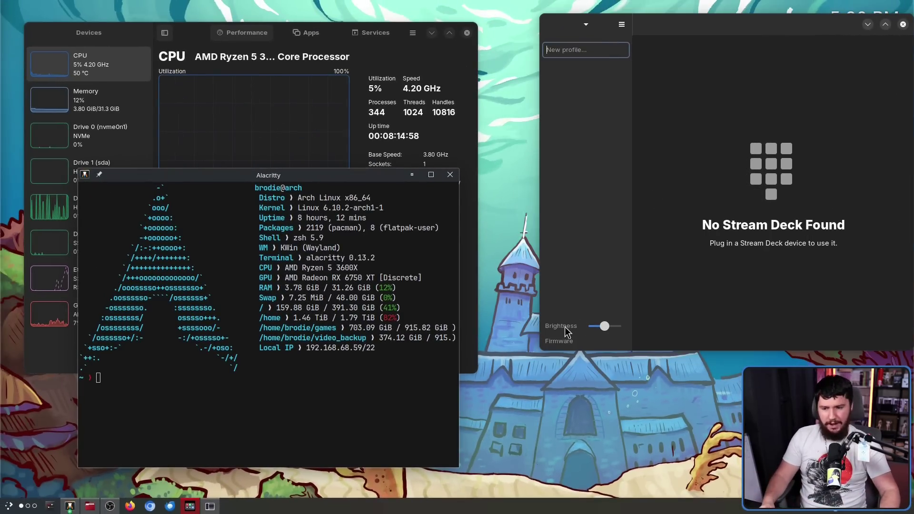
Resize the Boatswain window from its lower-left corner, move it left over the terminal, and lower its top edge
mouse_move(540, 351)
mouse_down()
mouse_move(524, 371)
mouse_move(495, 373)
mouse_move(546, 179)
mouse_up()
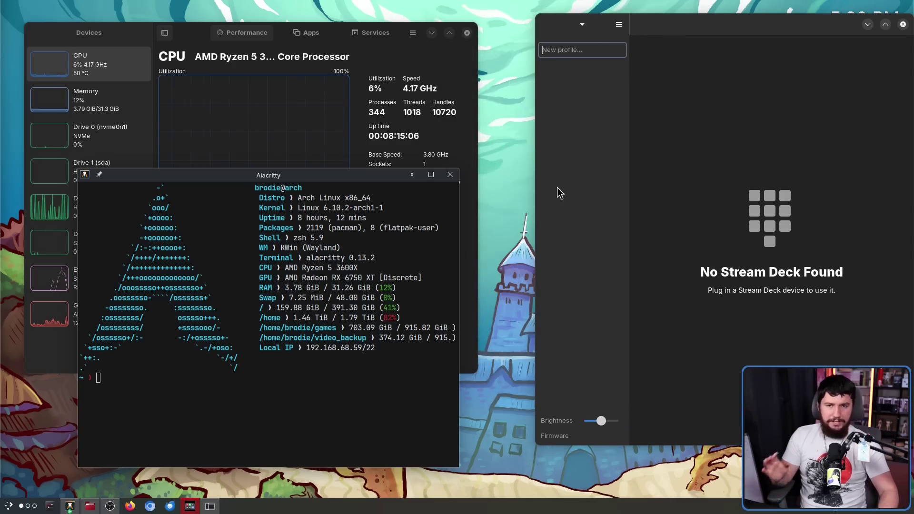
drag(529, 26, 428, 56)
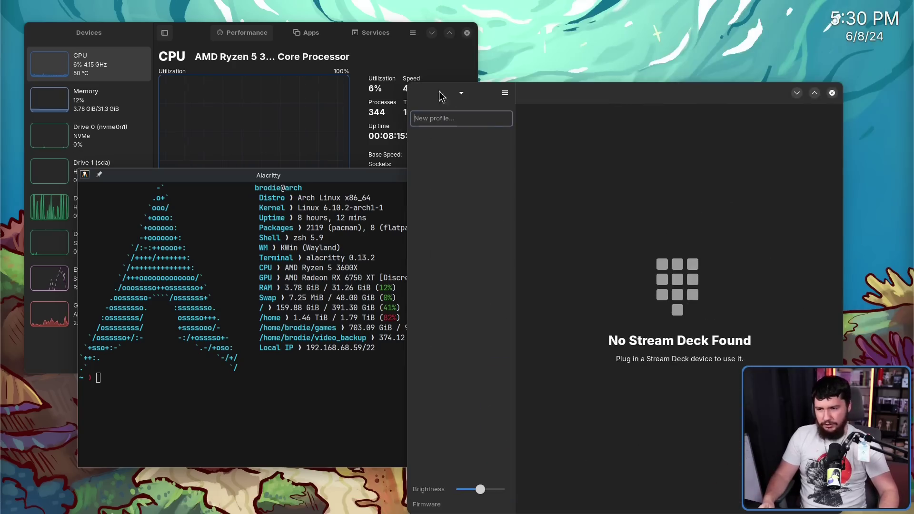
mouse_move(648, 44)
mouse_down()
mouse_move(649, 149)
mouse_move(683, 152)
mouse_up()
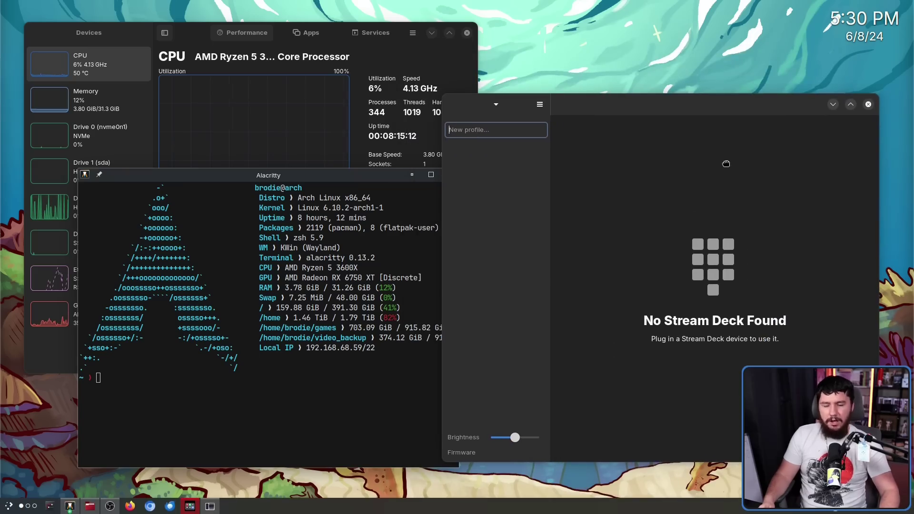
mouse_move(687, 98)
mouse_down()
mouse_move(786, 135)
mouse_move(787, 121)
mouse_up()
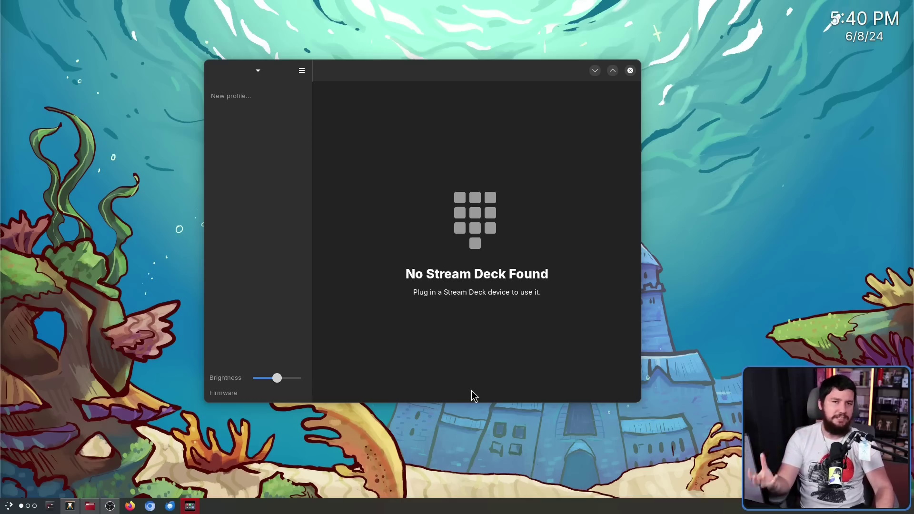
click(304, 73)
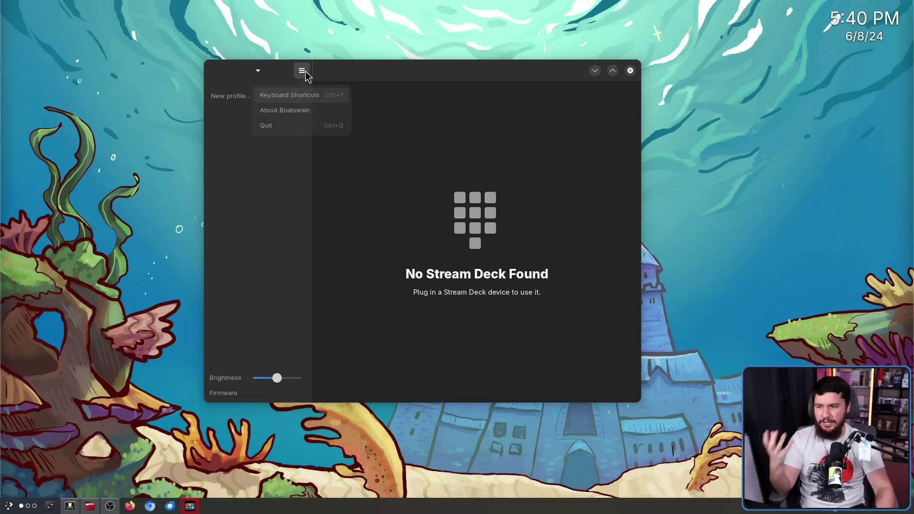
click(306, 73)
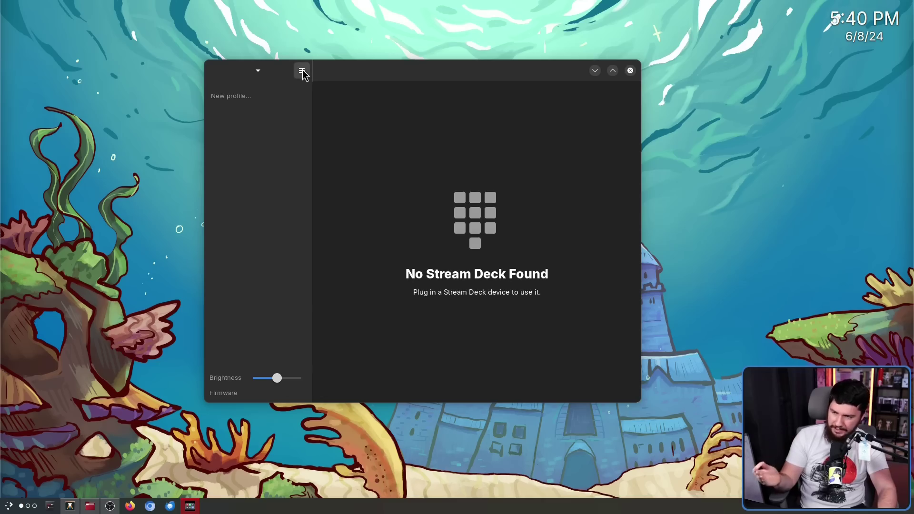
click(302, 71)
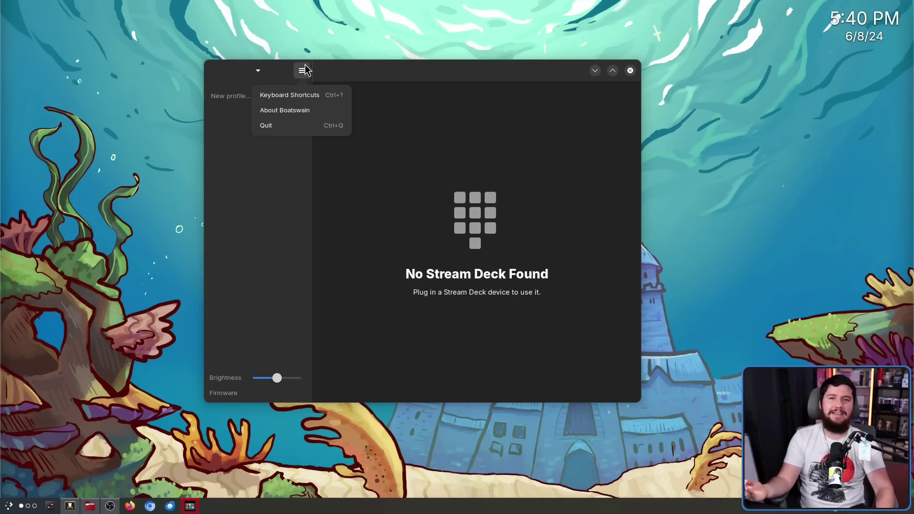
click(306, 71)
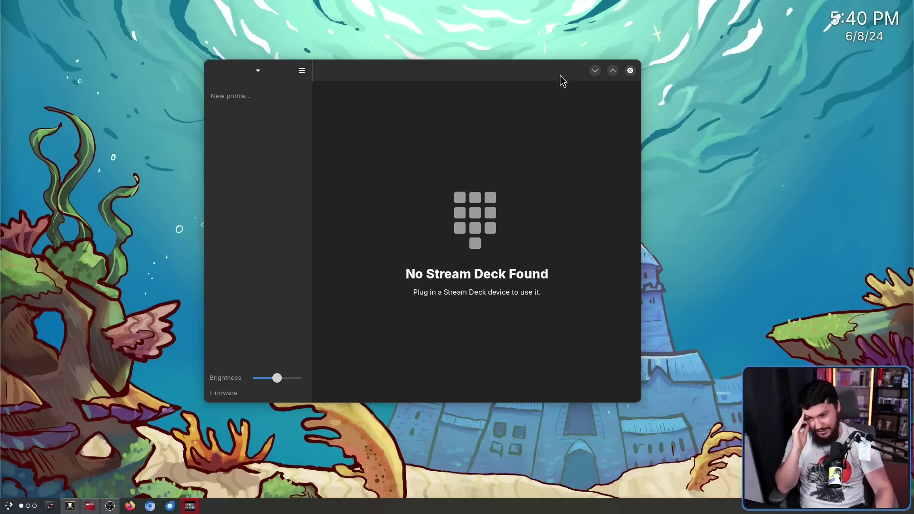
click(302, 72)
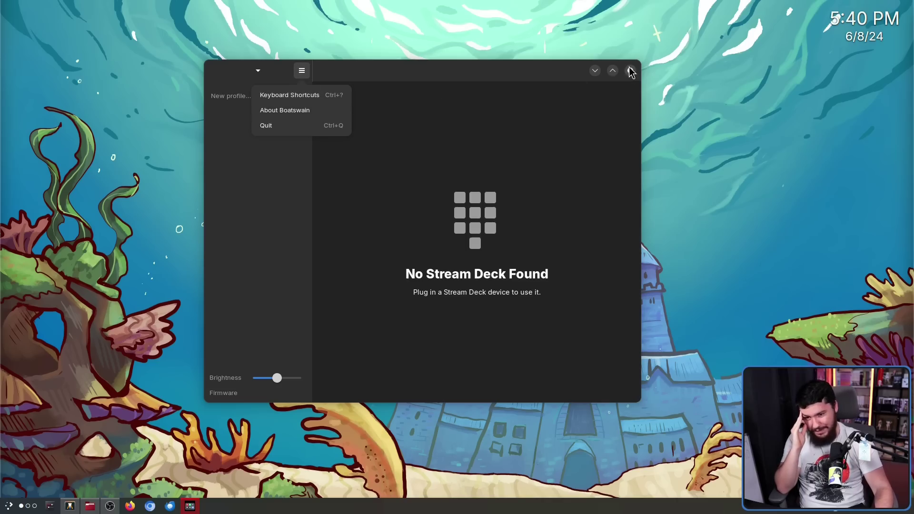
click(494, 79)
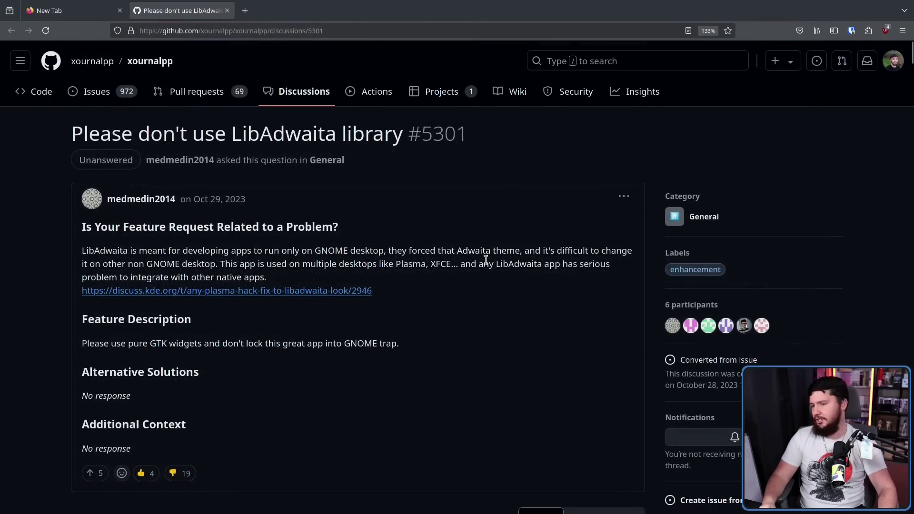
Zoom the xournalpp #5301 discussion page in Firefox to enlarge its text
key(ctrl+plus)
key(ctrl+plus)
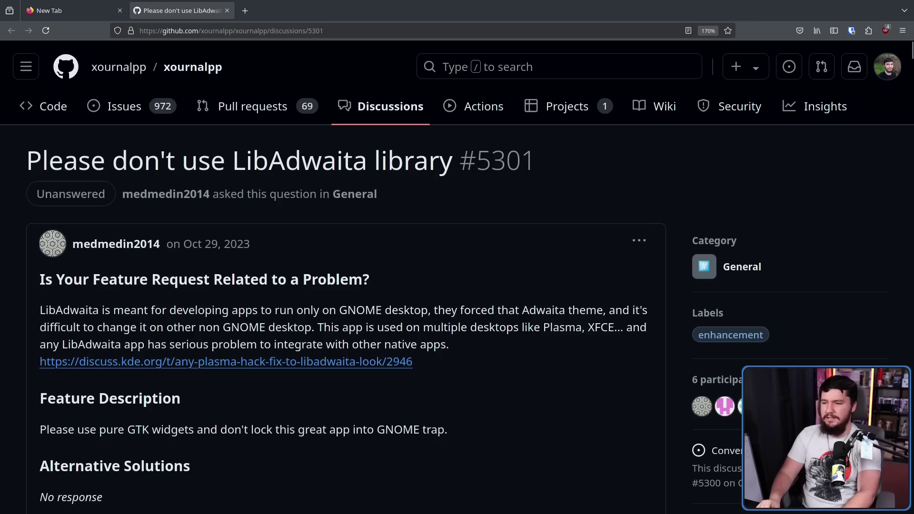